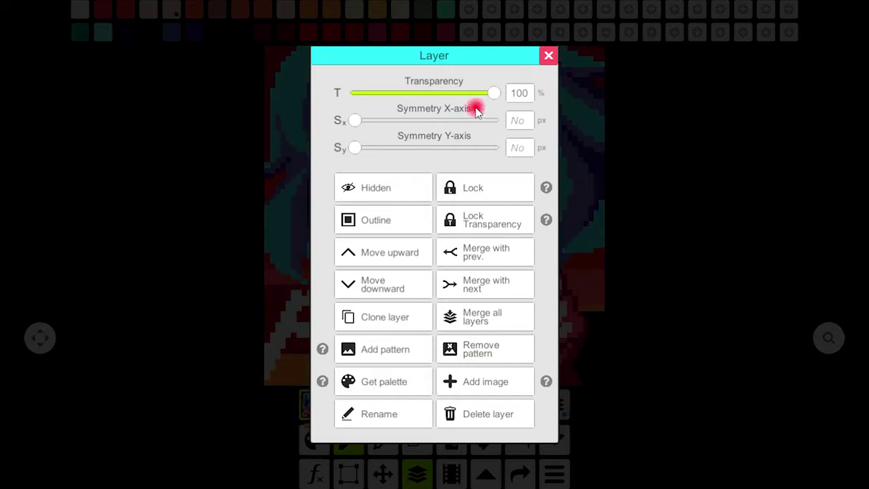
Lower Layer 1's transparency and set a vertical mirror axis at 35 px.
drag(481, 92, 424, 99)
click(548, 55)
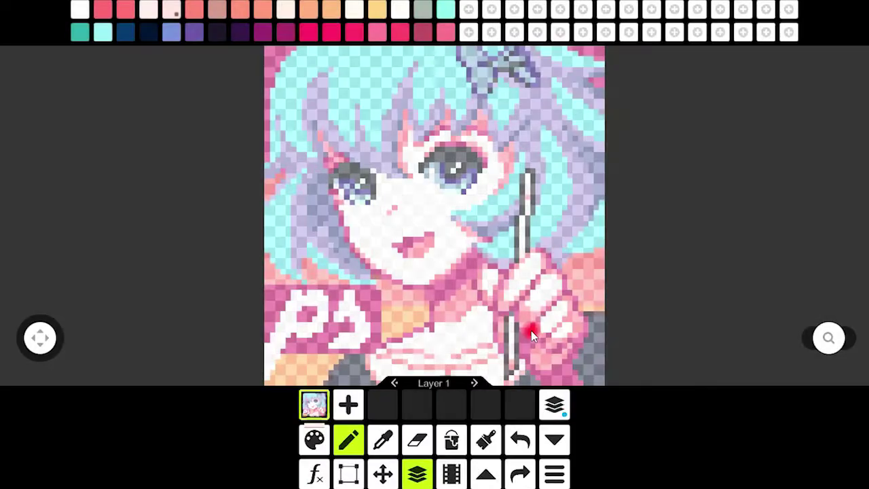
click(554, 404)
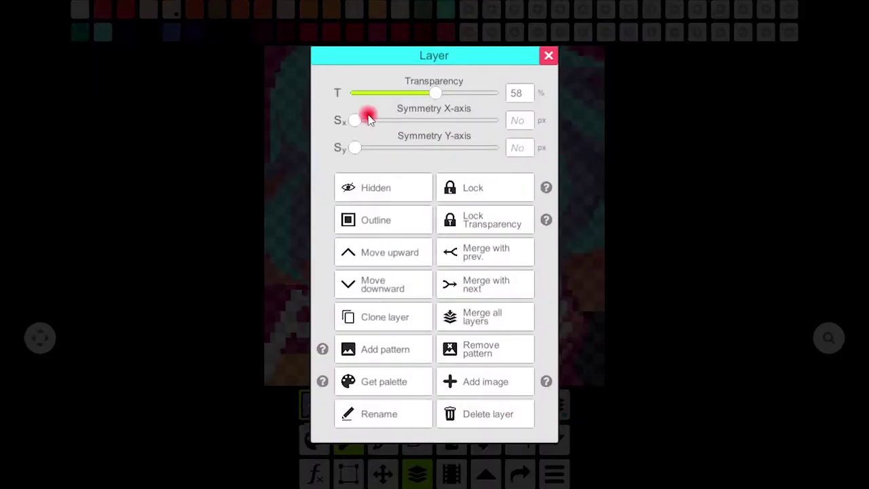
drag(358, 120, 432, 119)
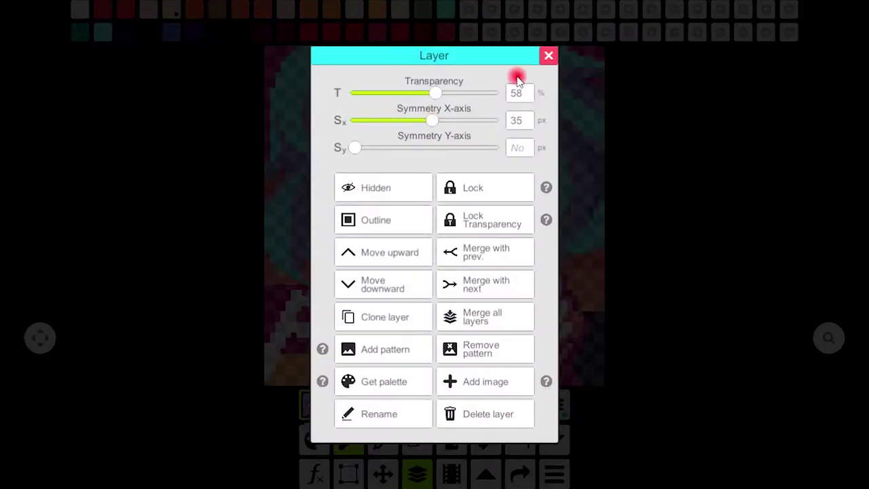
click(548, 57)
Pick a bright red and draw mirrored test strokes beside the eyes.
click(314, 440)
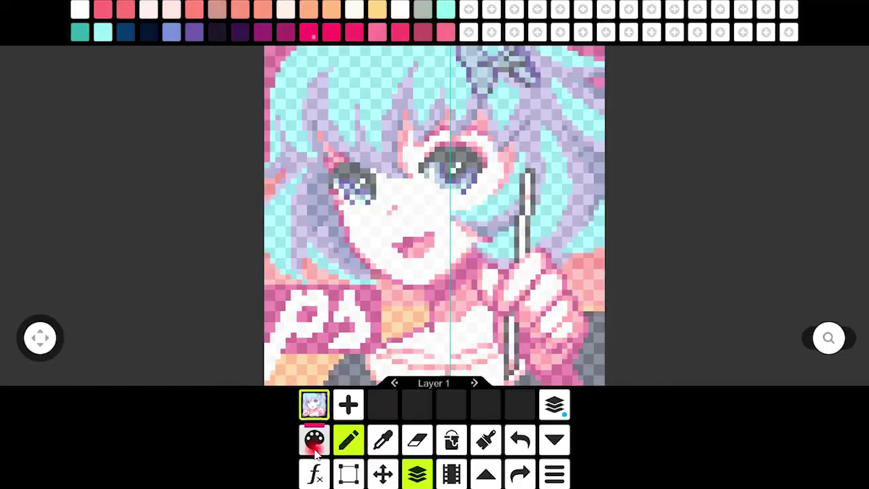
drag(430, 246, 504, 155)
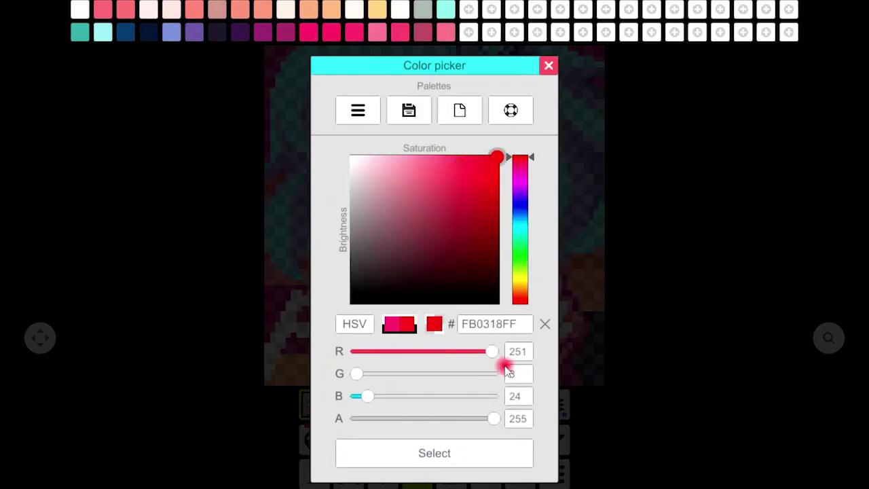
click(484, 448)
mouse_move(366, 158)
mouse_down()
mouse_move(342, 214)
mouse_move(395, 175)
mouse_move(319, 237)
mouse_up()
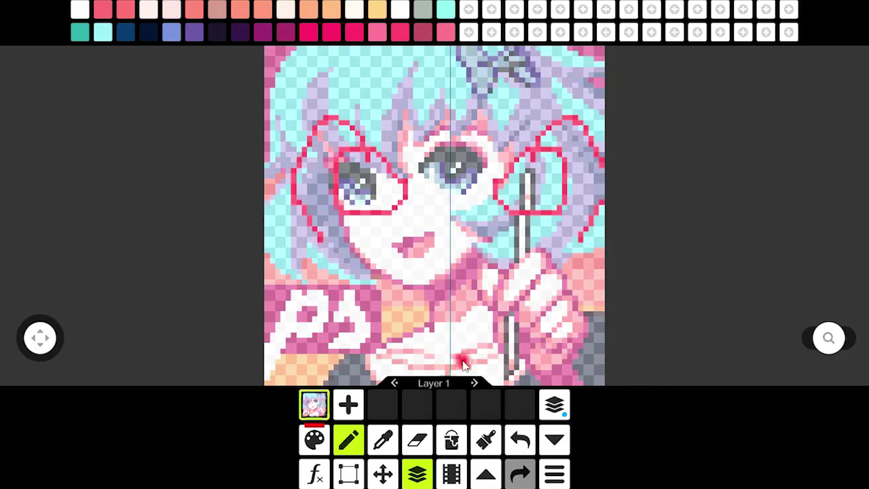
Raise the layer transparency to 99%, sketch red arcs, then undo all the red strokes.
click(555, 404)
drag(425, 80, 492, 89)
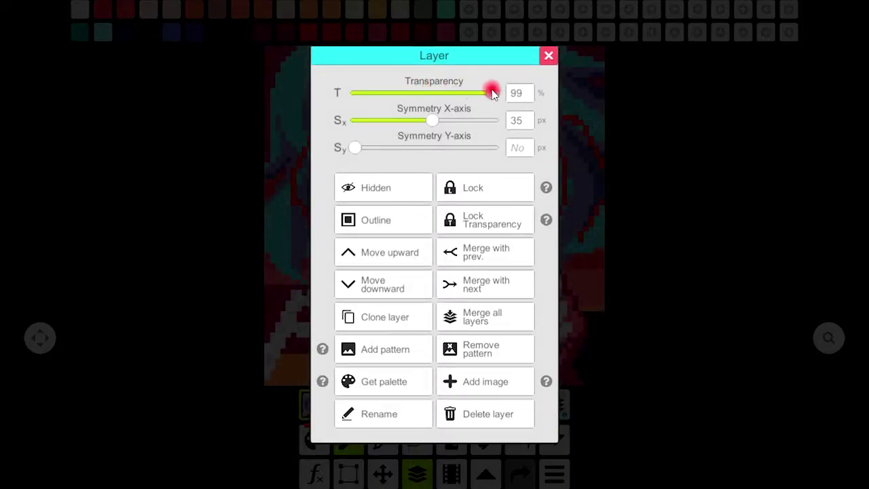
click(549, 57)
mouse_move(345, 233)
mouse_down()
mouse_move(381, 136)
mouse_move(407, 305)
mouse_move(475, 244)
mouse_up()
click(520, 441)
click(520, 441)
click(520, 441)
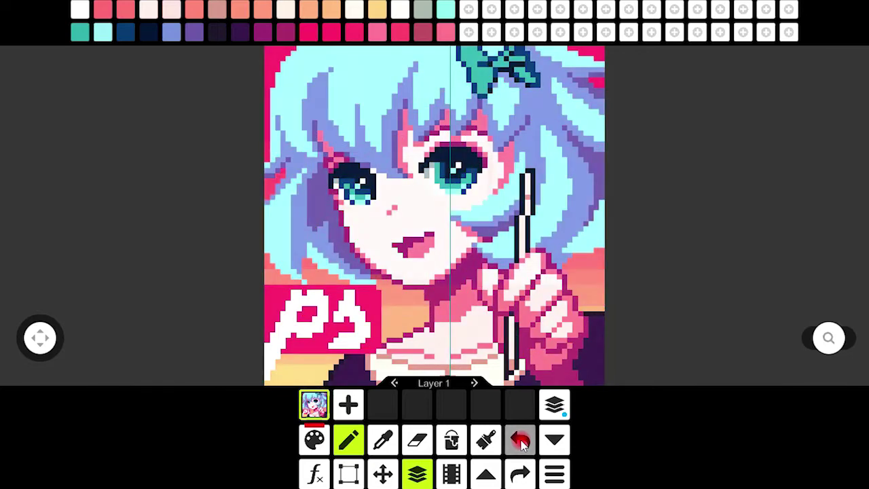
click(520, 442)
Add a 33 px horizontal mirror axis and draw four-way mirrored red loops.
click(554, 404)
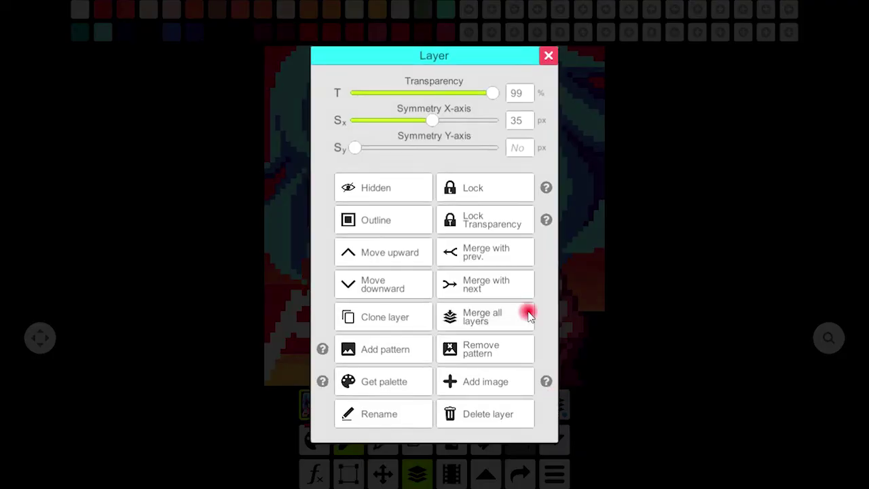
drag(355, 147, 427, 147)
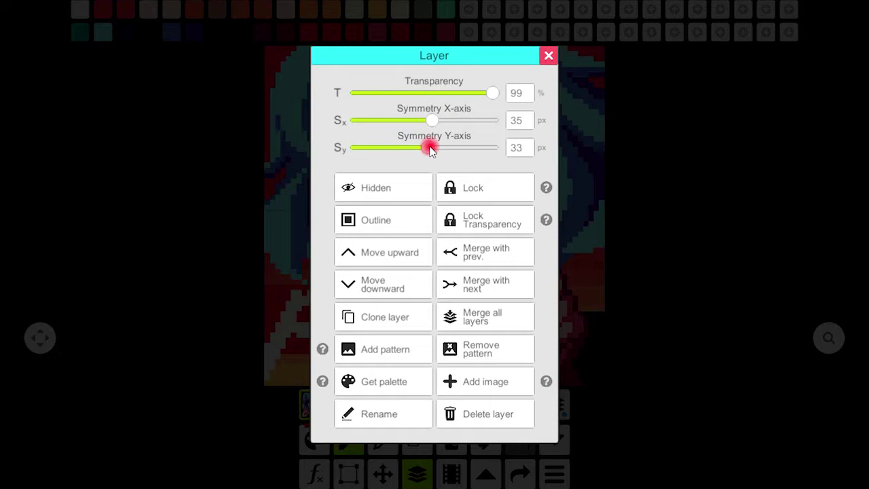
click(549, 56)
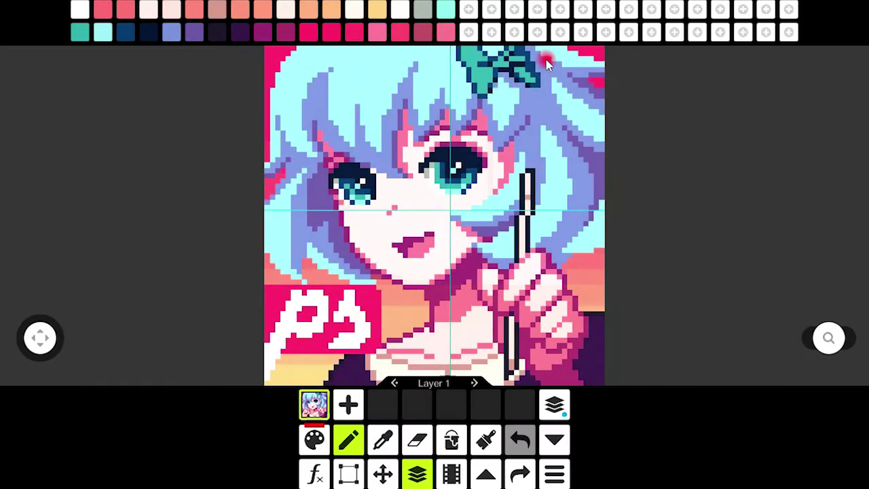
drag(383, 219, 404, 204)
mouse_move(414, 136)
mouse_down()
mouse_move(351, 195)
mouse_move(352, 74)
mouse_move(325, 109)
mouse_move(366, 156)
mouse_move(312, 129)
mouse_up()
Draw mirrored peach strokes along the edges, then undo all the test strokes.
click(375, 10)
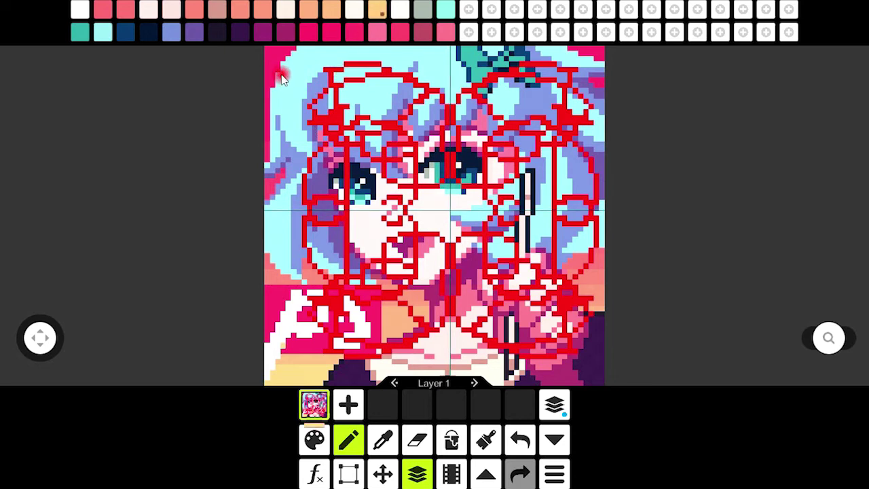
drag(291, 74, 292, 173)
drag(564, 92, 567, 159)
drag(303, 53, 411, 53)
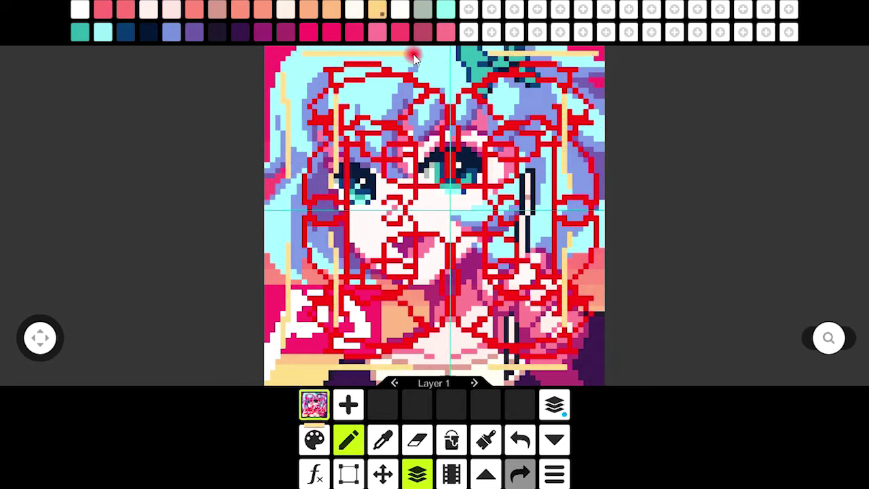
click(514, 437)
click(516, 438)
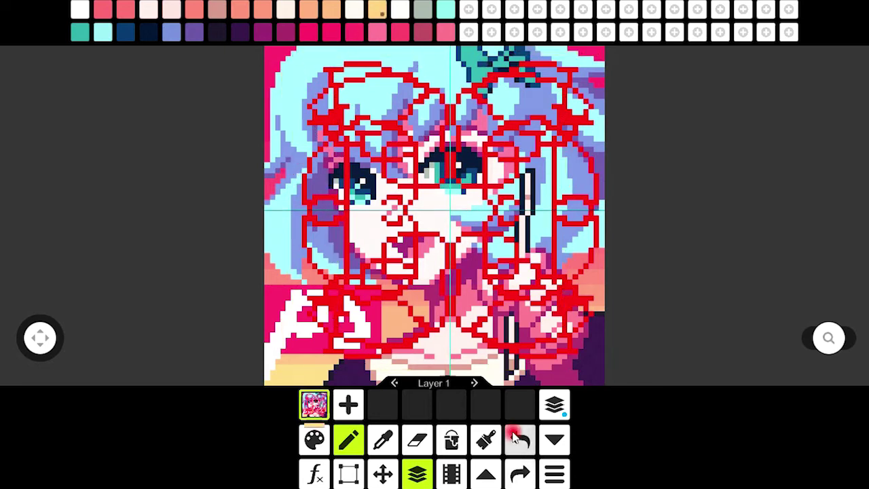
click(520, 438)
Hide Layer 1, then bring the hidden artwork back into view.
click(555, 405)
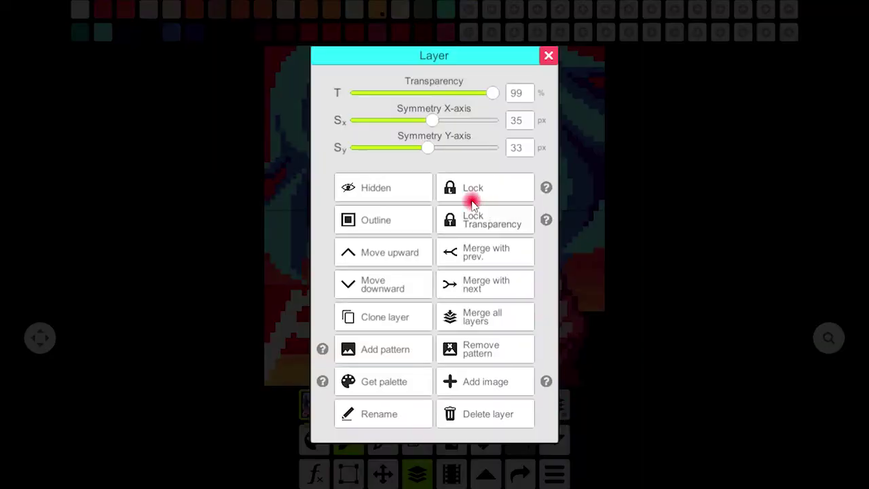
click(410, 195)
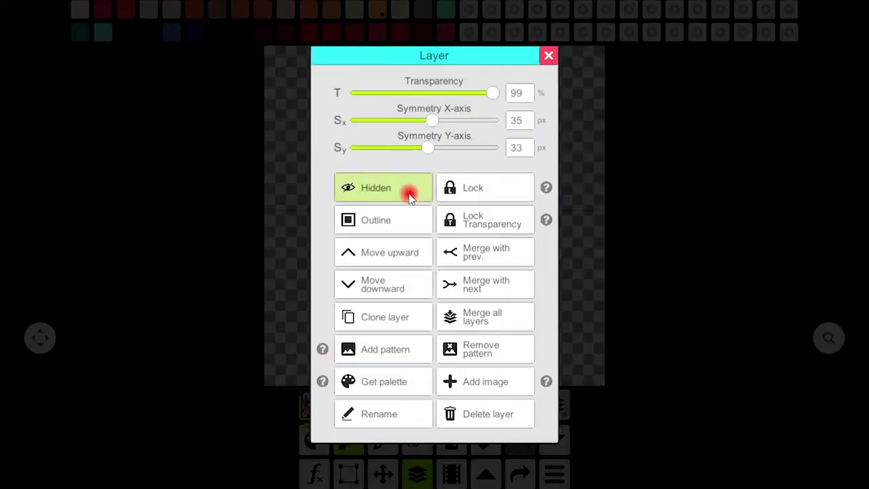
click(548, 56)
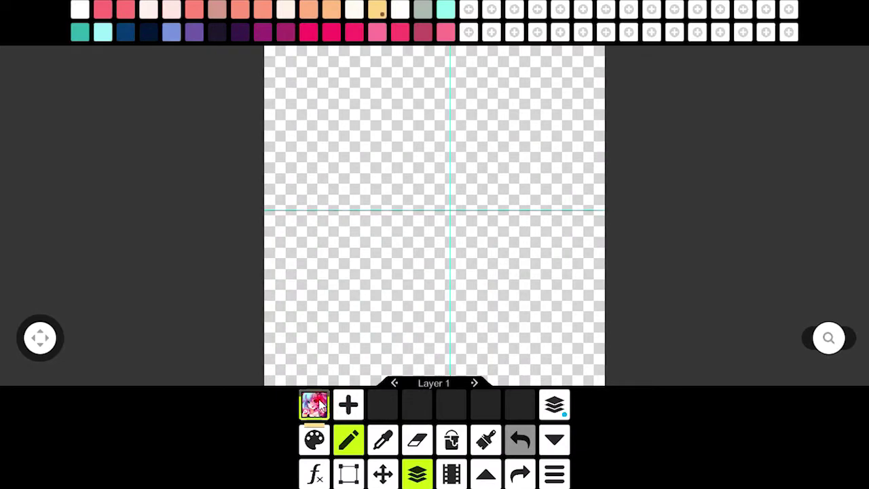
click(316, 393)
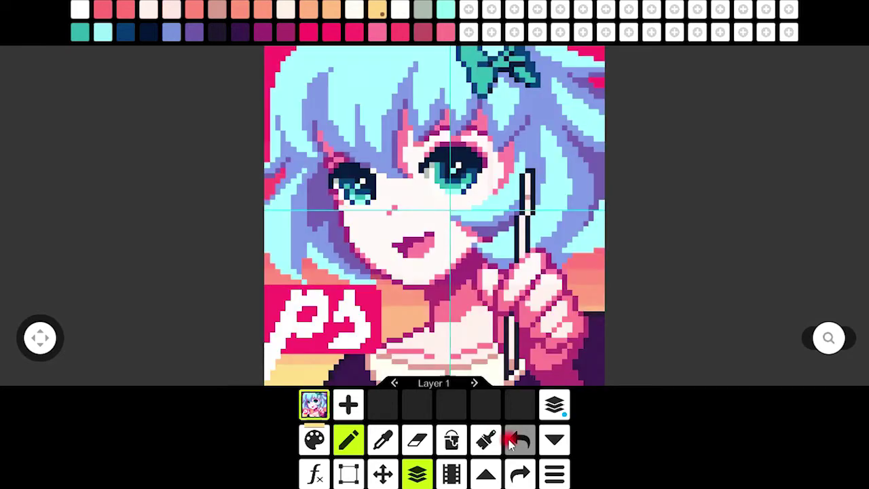
click(554, 408)
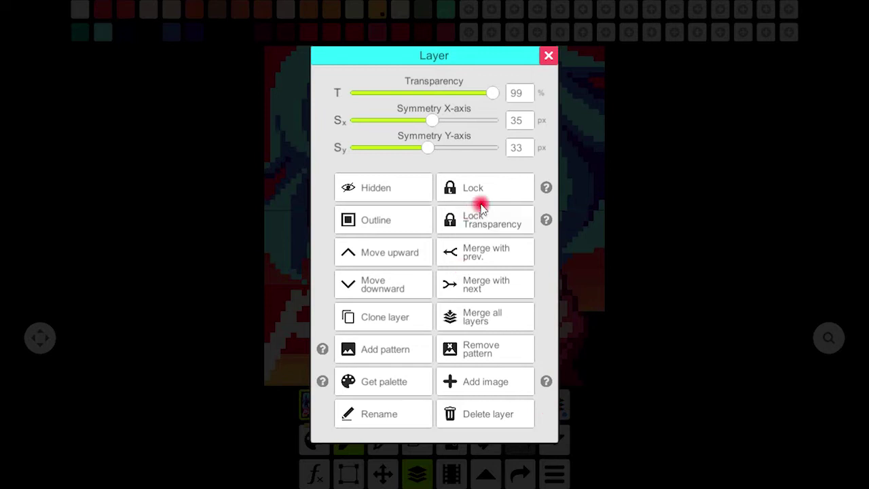
Lock Layer 1 and confirm that drawing on the canvas is refused.
click(475, 193)
click(548, 57)
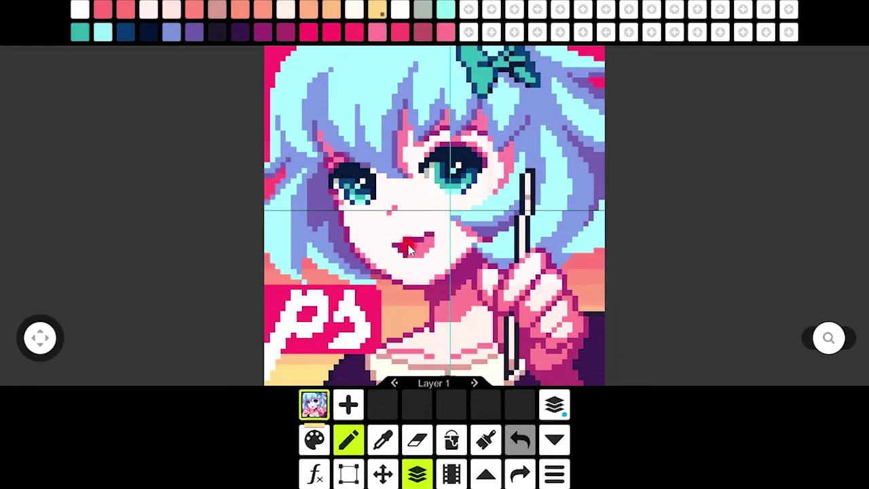
click(406, 288)
click(554, 405)
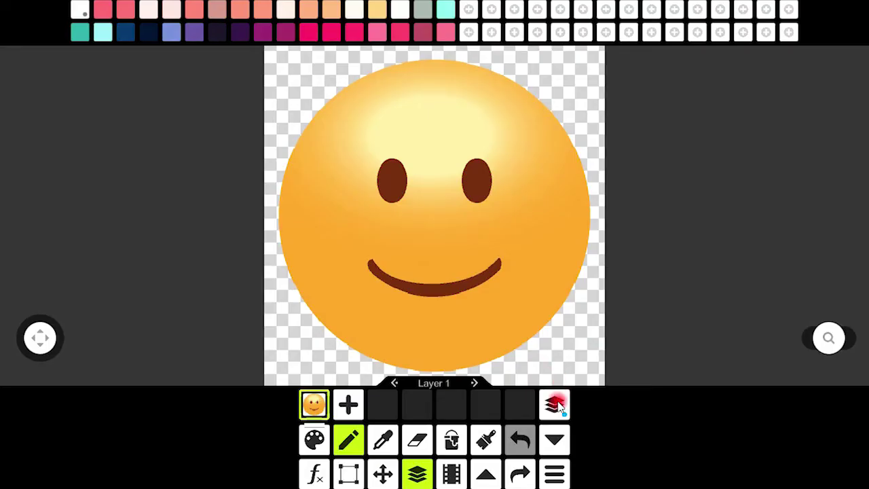
Turn on the emoji layer's outline, then zoom in and pan across the emoji's face.
click(557, 406)
click(380, 223)
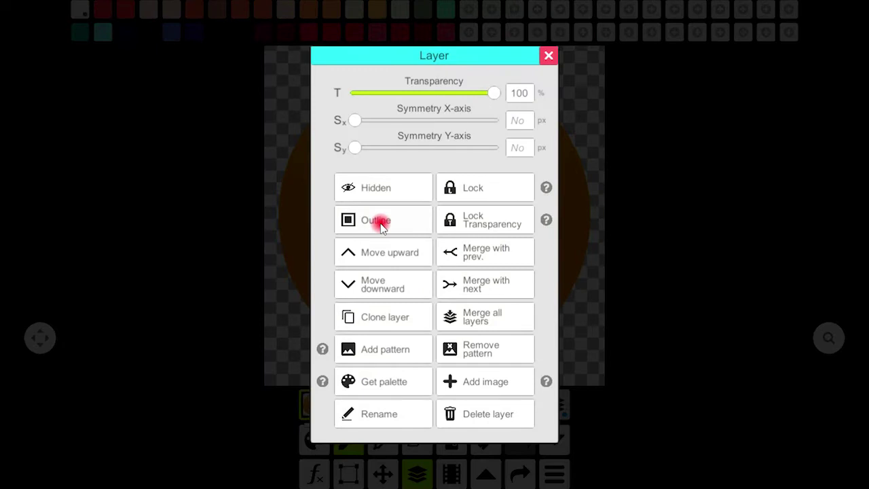
click(543, 85)
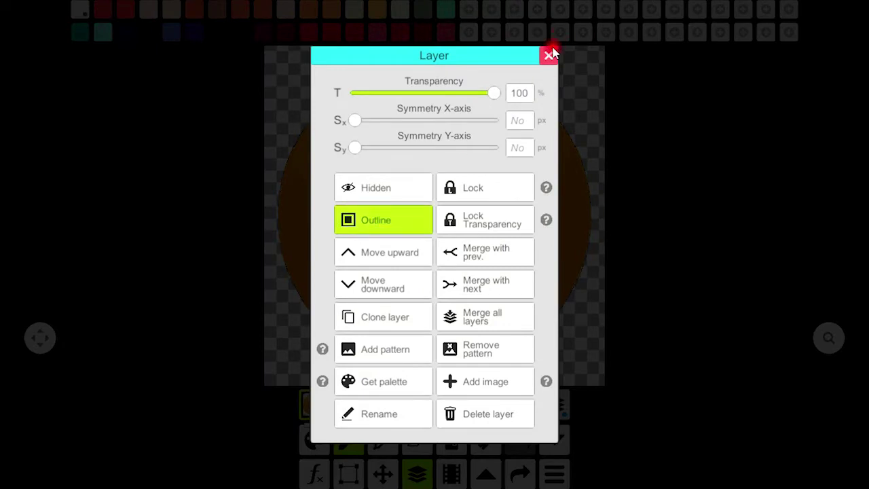
click(549, 55)
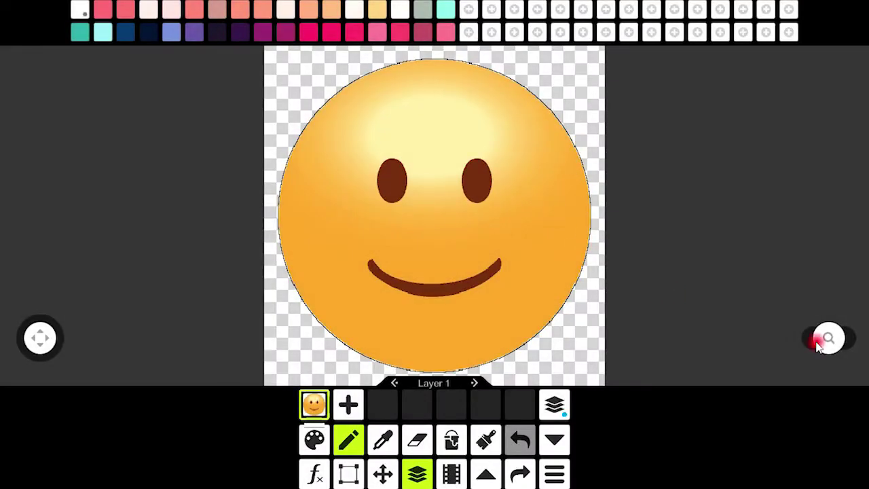
drag(818, 344, 834, 336)
drag(9, 349, 47, 278)
Zoom back out, lock the layer's transparency and set its transparency to 43%.
drag(831, 338, 806, 339)
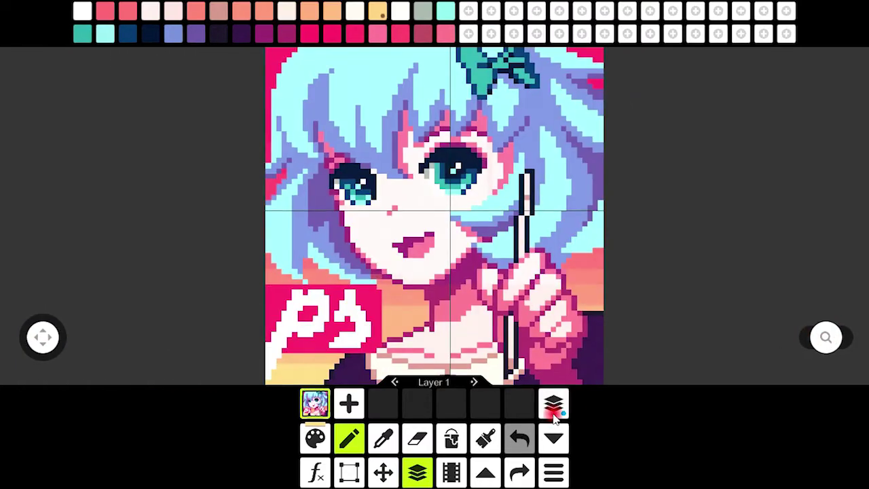
click(554, 412)
click(461, 217)
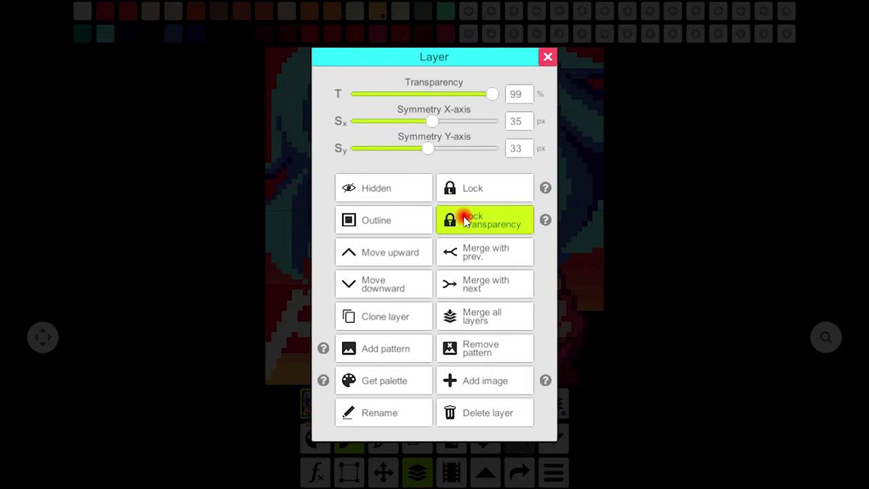
drag(475, 84, 500, 92)
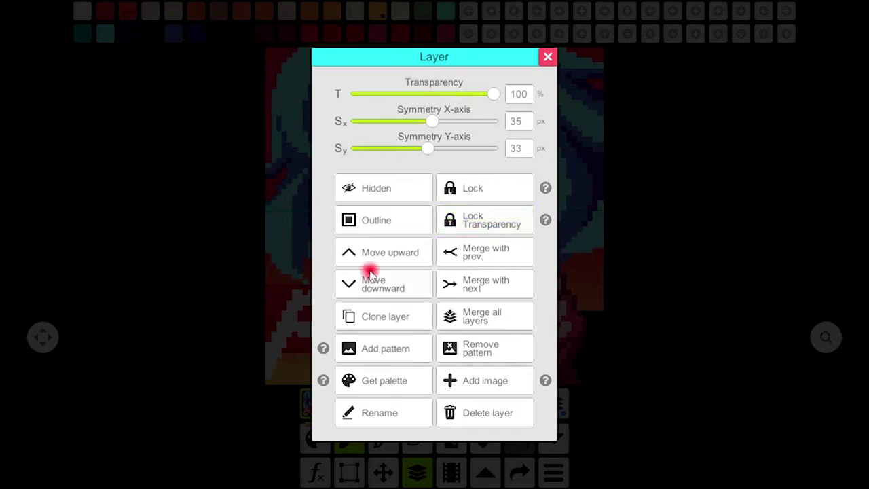
Move the layer up one place, then switch between the anime-girl and spiral layers.
click(387, 252)
click(546, 62)
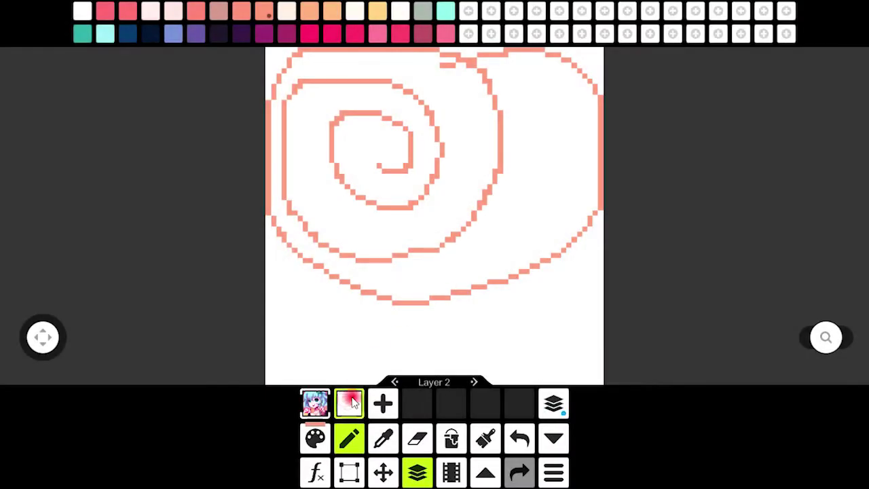
click(351, 404)
click(552, 404)
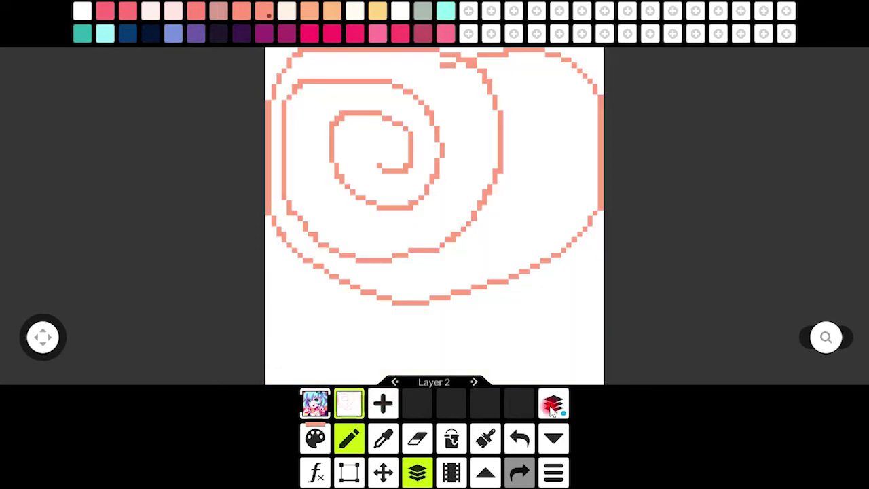
Clone the anime-girl layer into a second copy and reopen the layer settings.
click(553, 407)
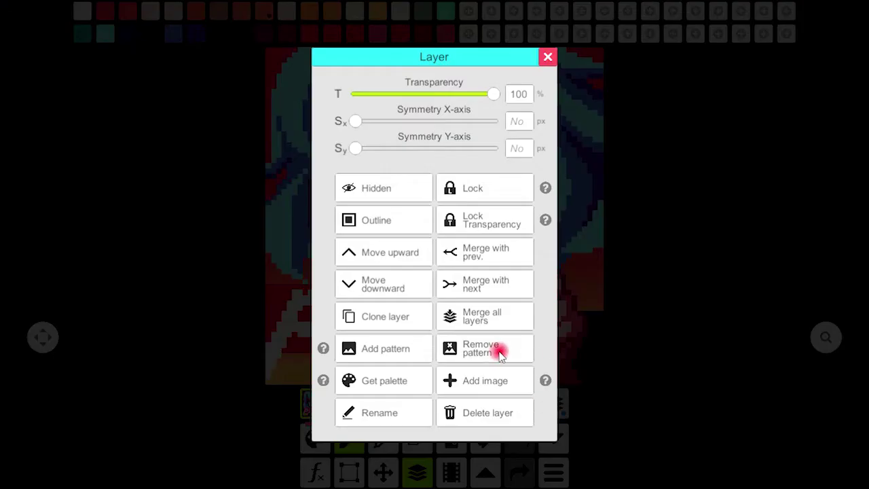
click(390, 312)
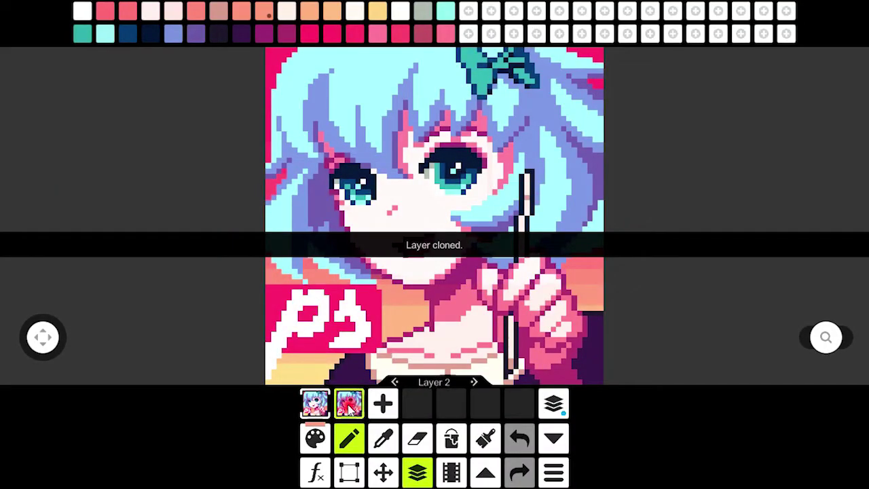
click(553, 404)
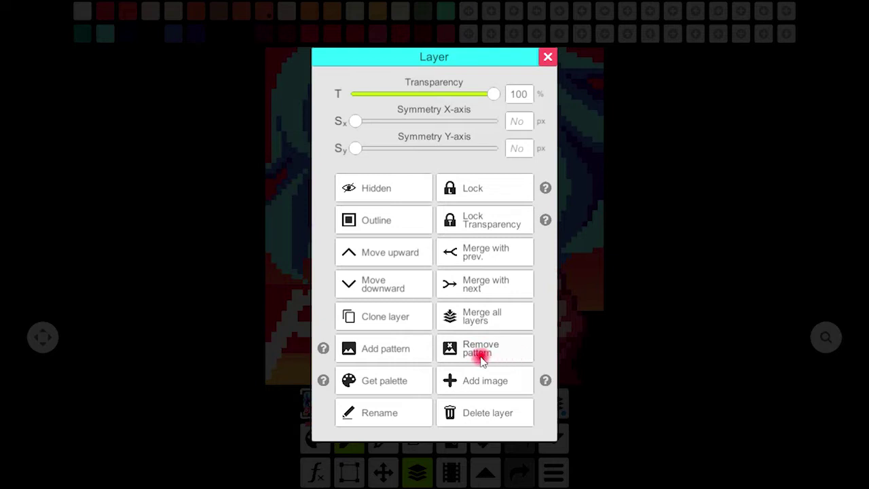
Build a new palette from the artwork's first 24 colours, confirming the replacement.
click(406, 382)
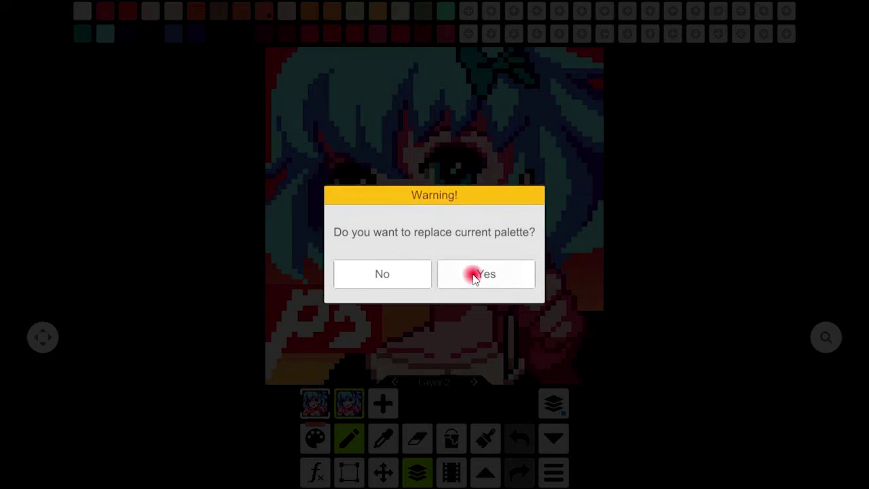
click(473, 275)
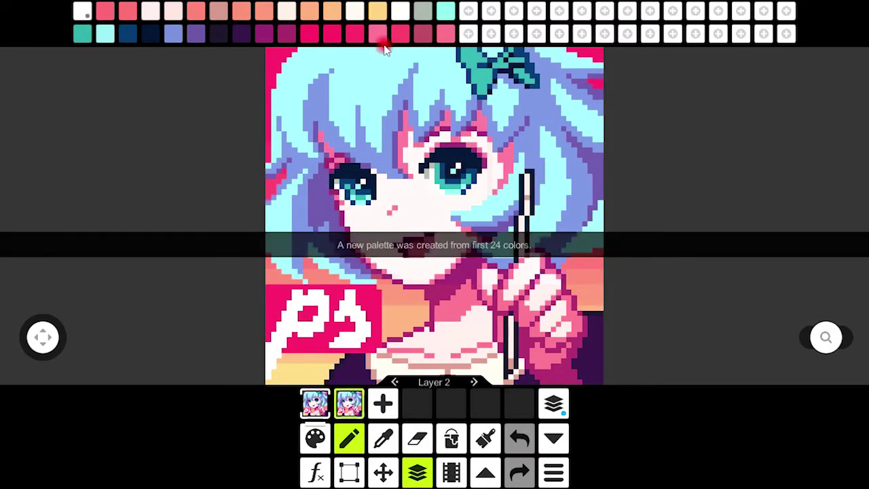
click(551, 406)
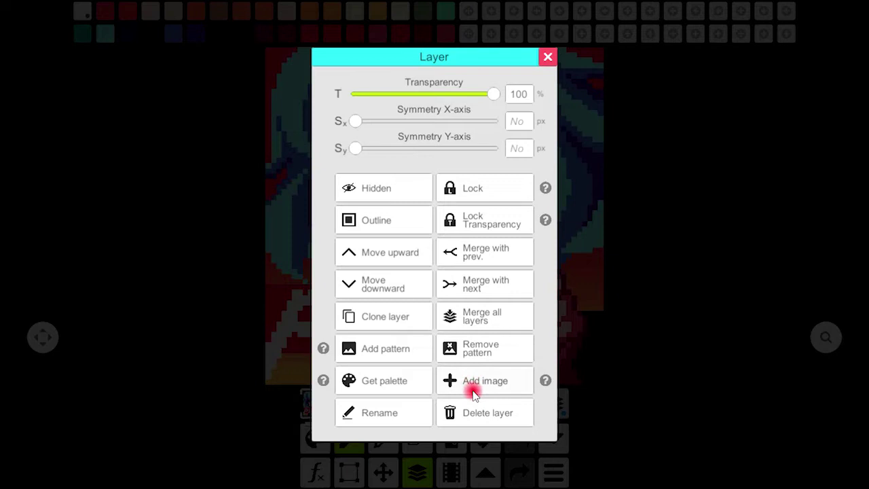
Rename the current layer to 'Pixel Studio' and check it in the layer settings.
click(380, 414)
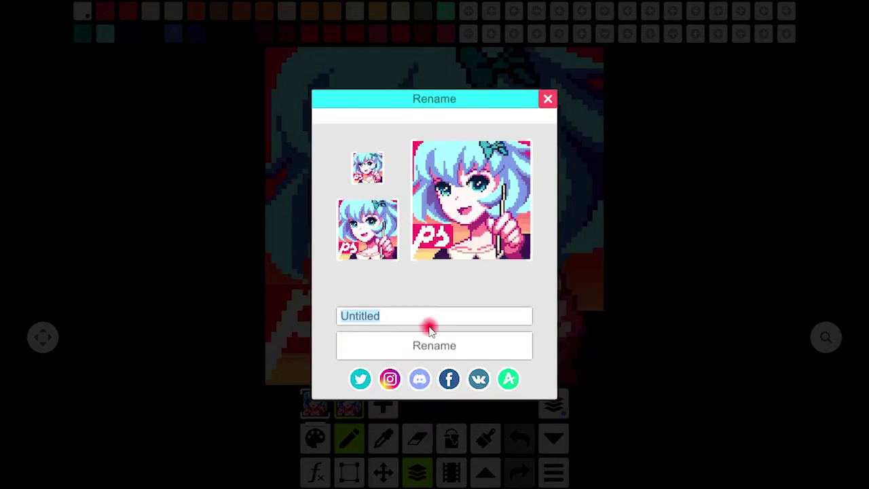
click(429, 324)
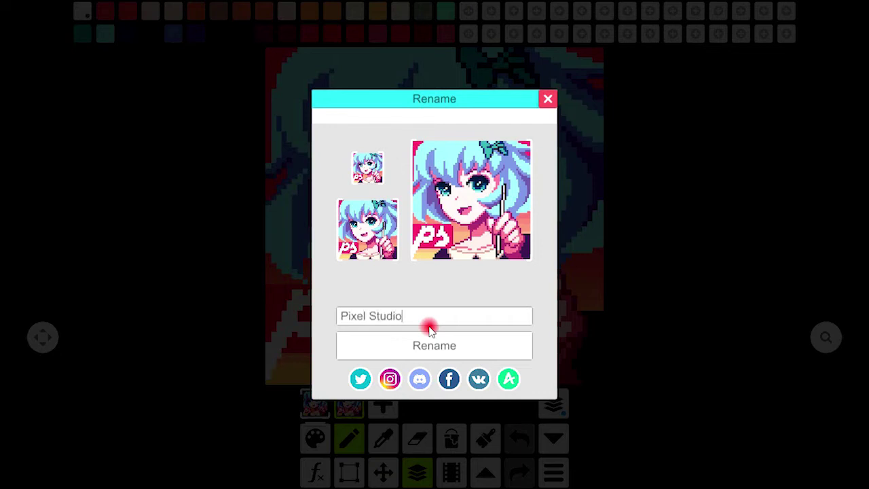
click(435, 345)
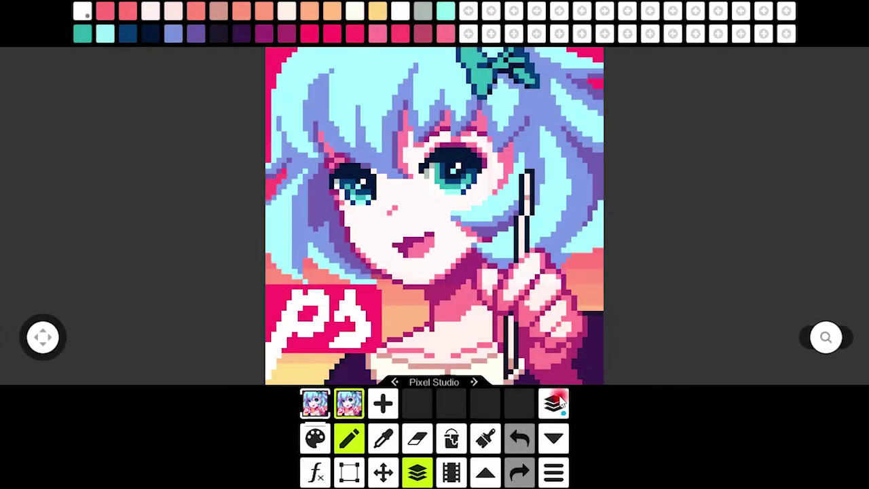
click(556, 402)
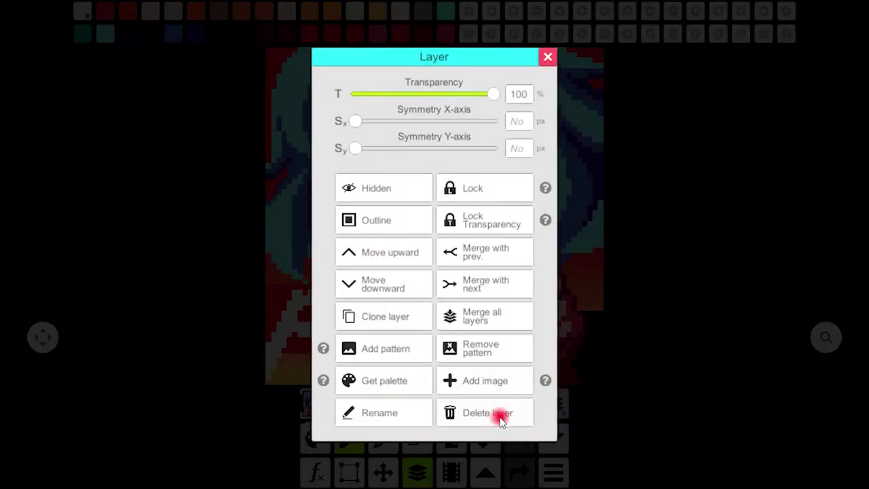
click(549, 58)
Create a new 50×50 transparent-background project without saving the old one.
click(554, 471)
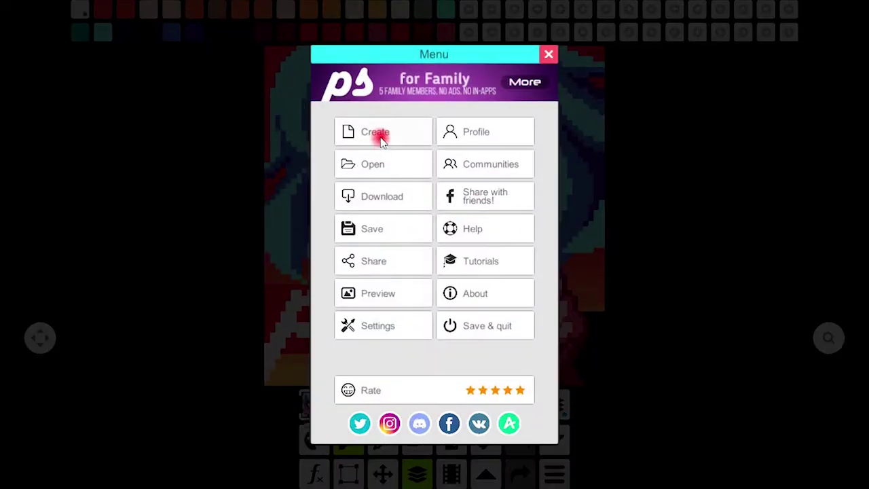
click(380, 138)
click(478, 278)
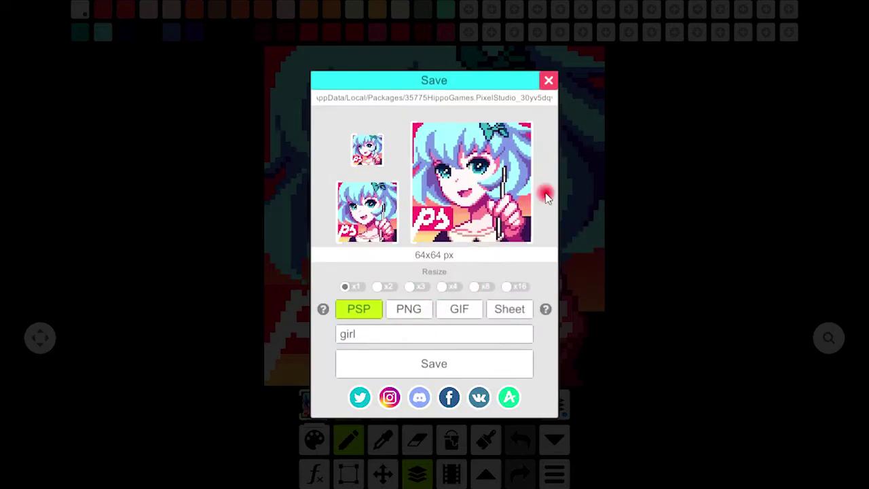
click(548, 78)
click(386, 130)
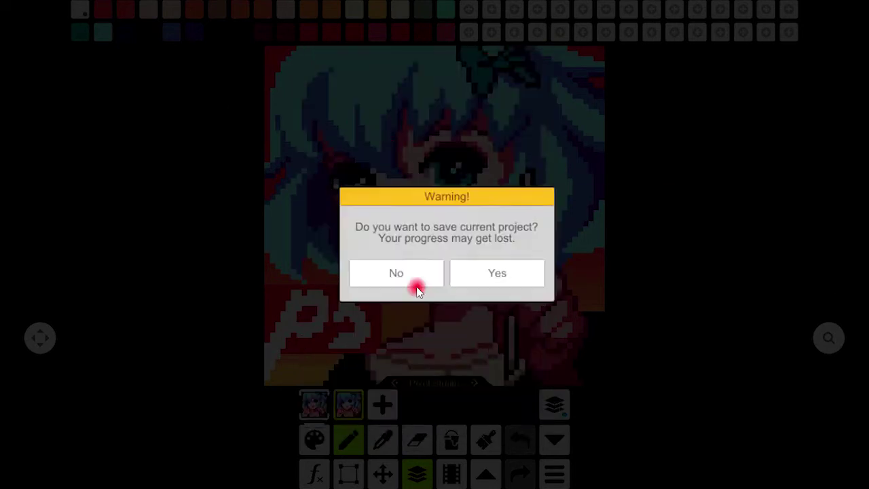
click(408, 280)
click(444, 272)
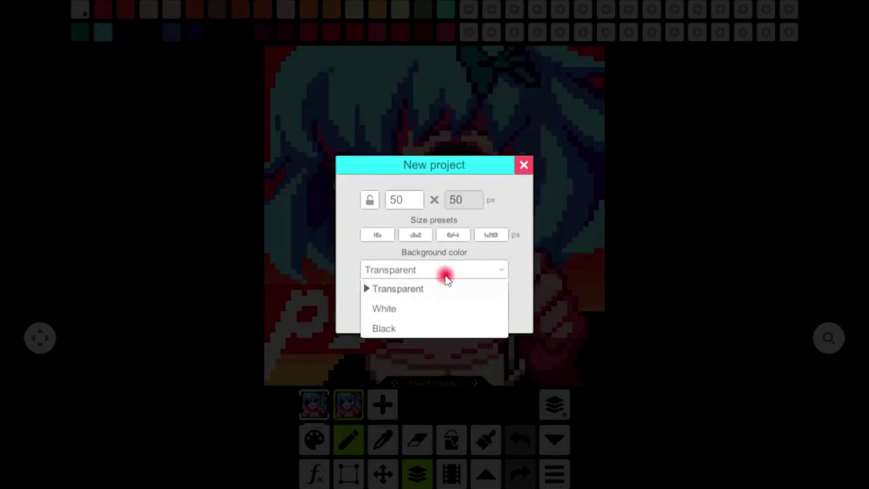
click(441, 290)
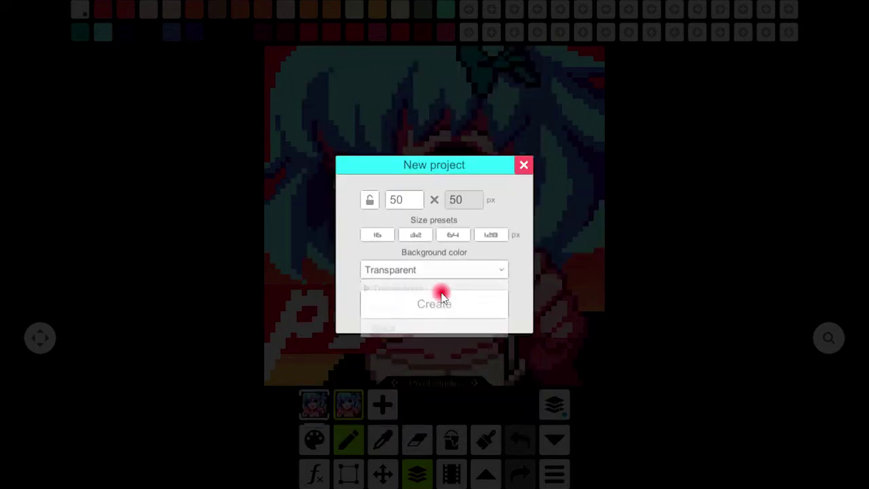
click(441, 305)
Sketch a white loop and a purple looping line on the new canvas.
mouse_move(440, 303)
mouse_down()
mouse_move(400, 229)
mouse_move(455, 316)
mouse_up()
drag(402, 132, 427, 140)
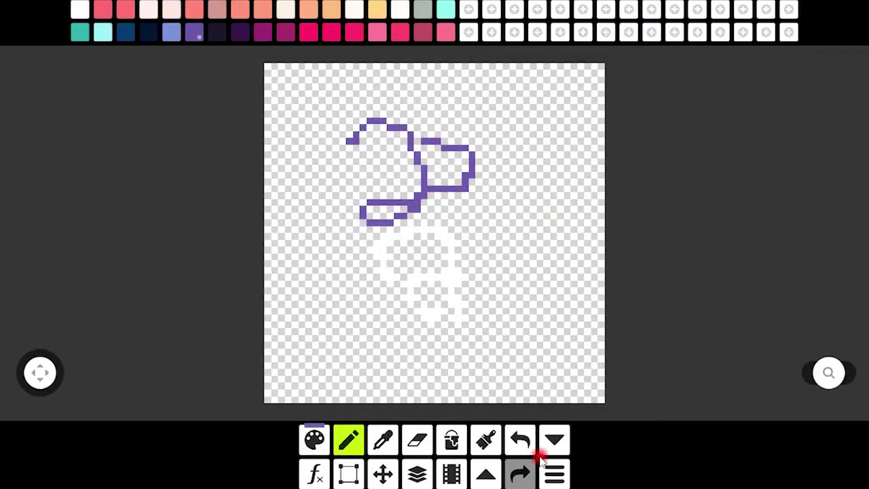
click(557, 470)
View the user profile page and how experience points are earned.
click(497, 131)
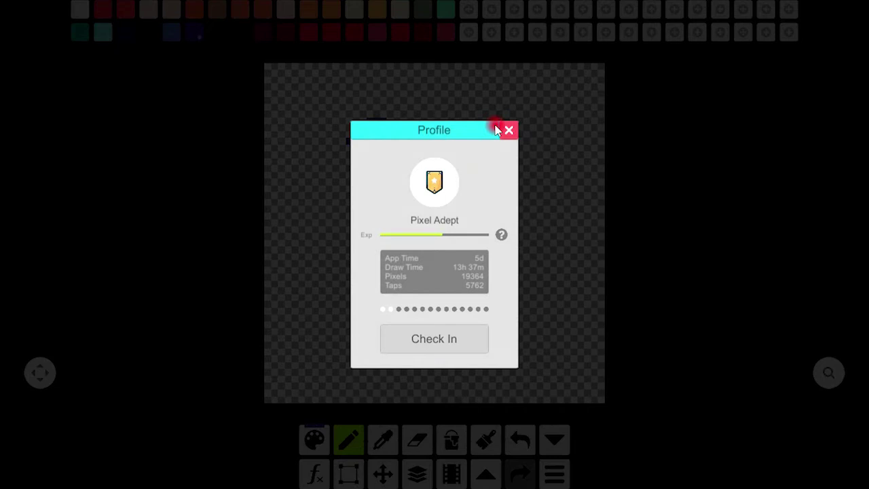
click(500, 236)
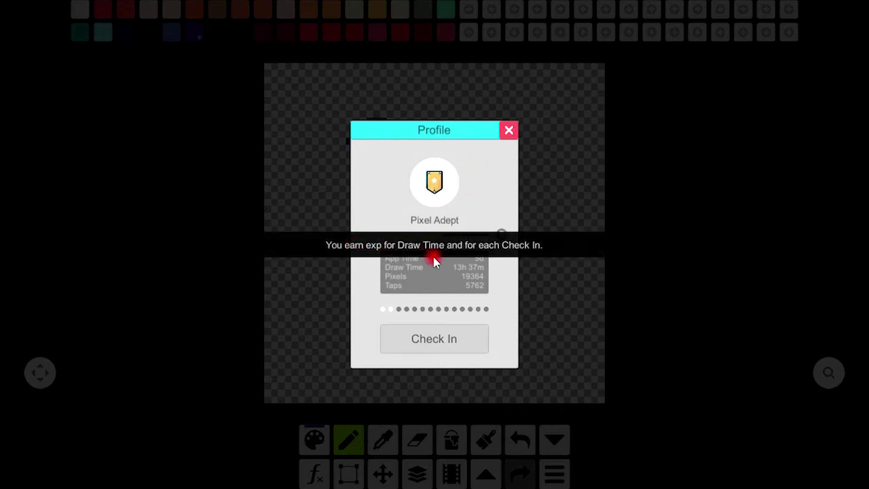
click(509, 131)
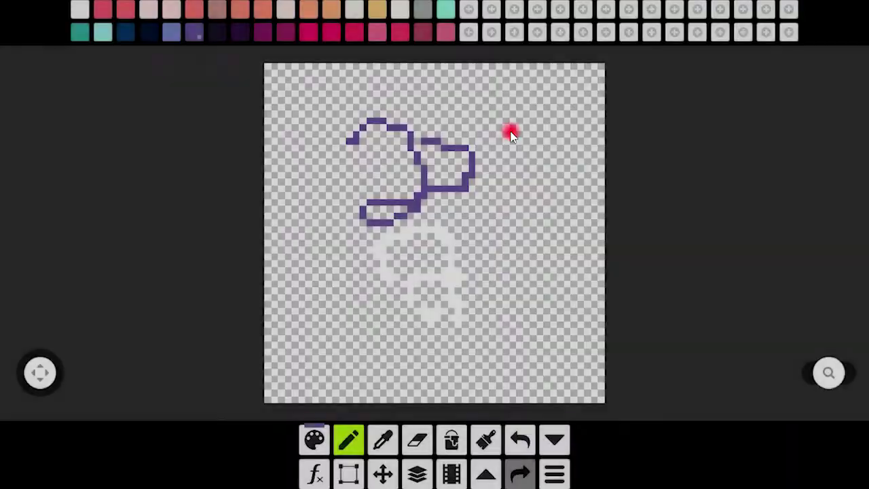
Open the green leaf JPG from Downloads without saving, then scribble a faint test stroke.
click(550, 469)
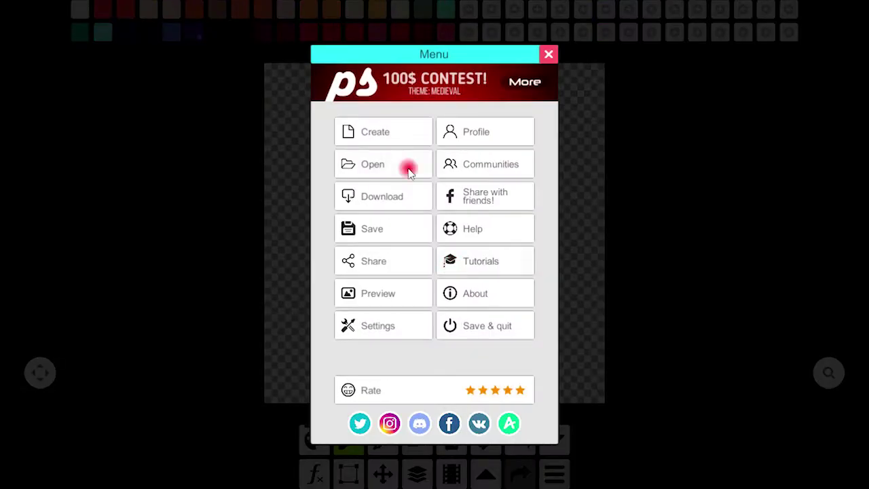
click(407, 169)
click(411, 272)
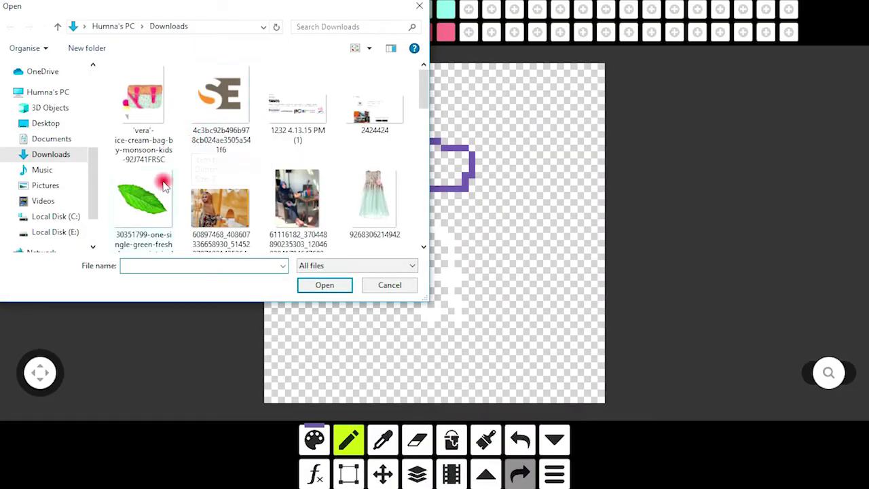
click(144, 198)
click(323, 285)
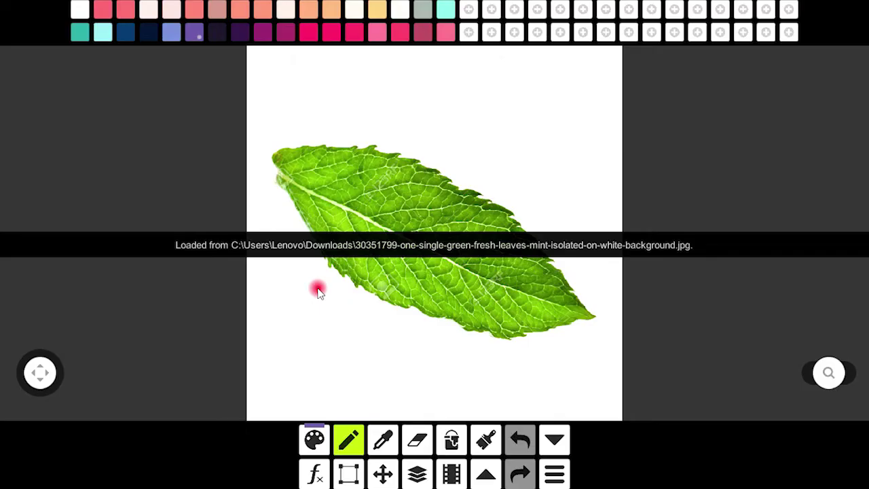
mouse_move(376, 345)
mouse_down()
mouse_move(358, 363)
mouse_move(311, 367)
mouse_move(337, 369)
mouse_move(330, 353)
mouse_move(378, 353)
mouse_up()
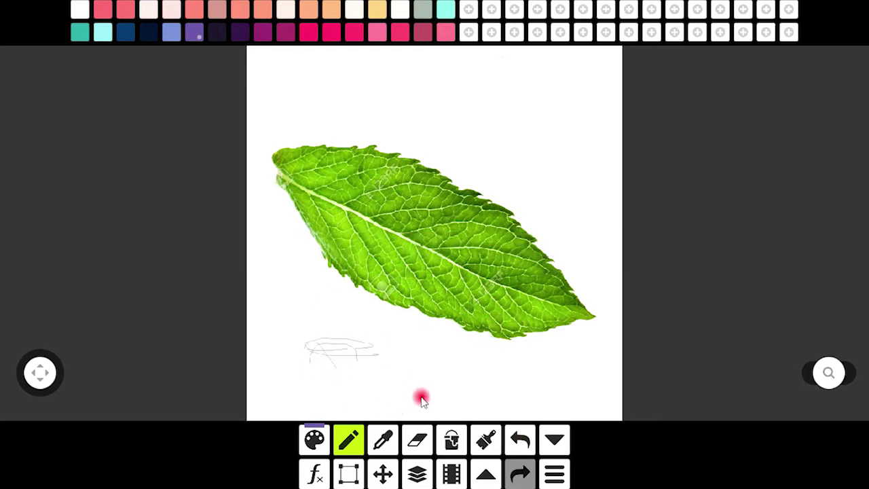
Look over the Communities links from the main menu, then close that panel.
click(555, 475)
click(469, 171)
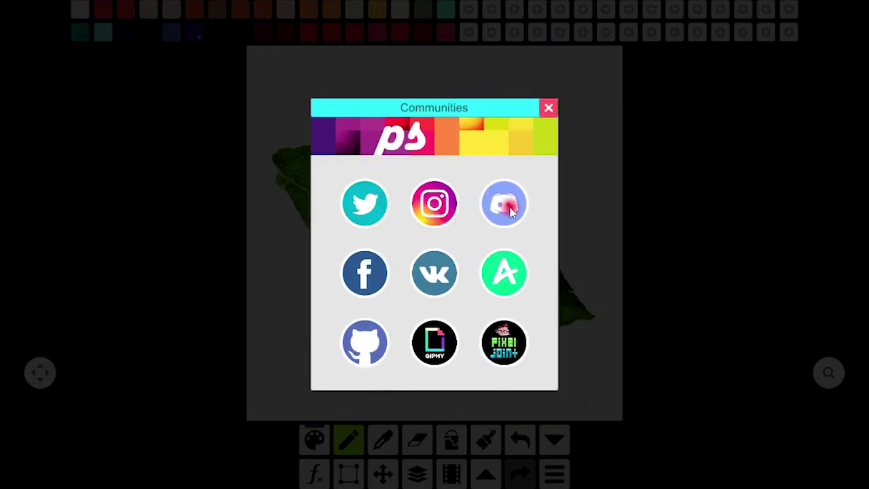
click(549, 109)
Bring up the project's Save dialog from the main menu and dismiss it, leaving the Menu showing.
click(554, 475)
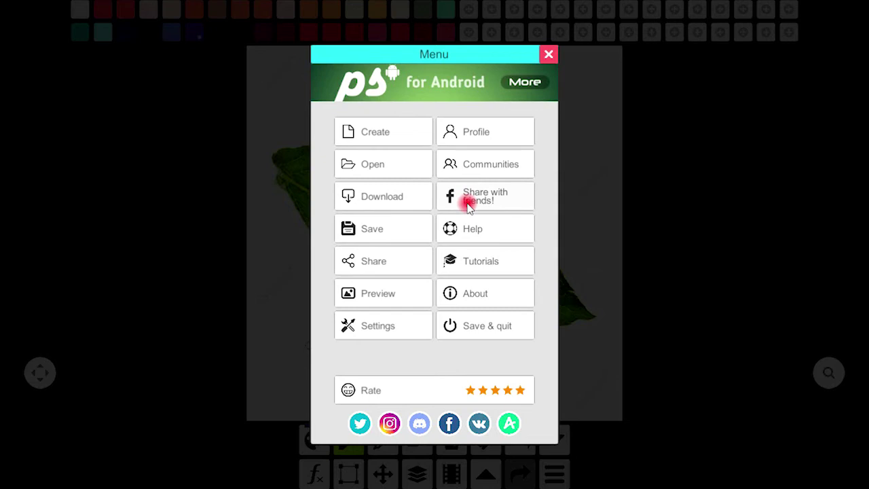
click(380, 229)
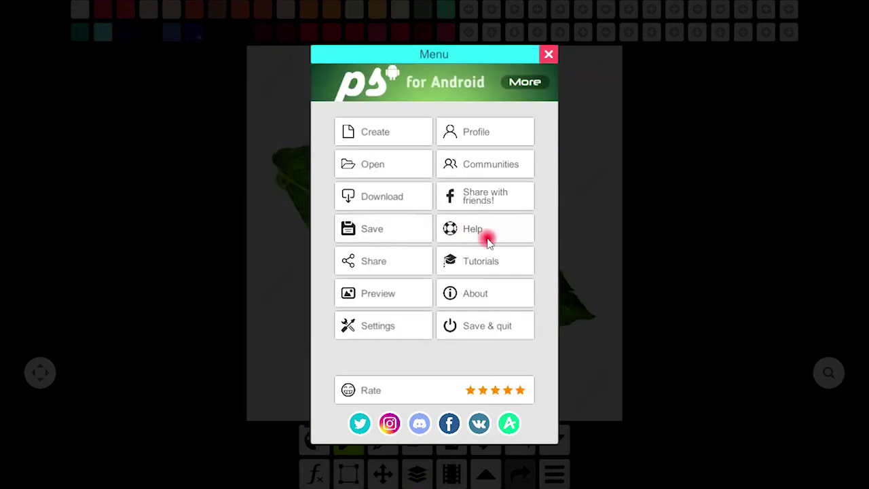
click(480, 234)
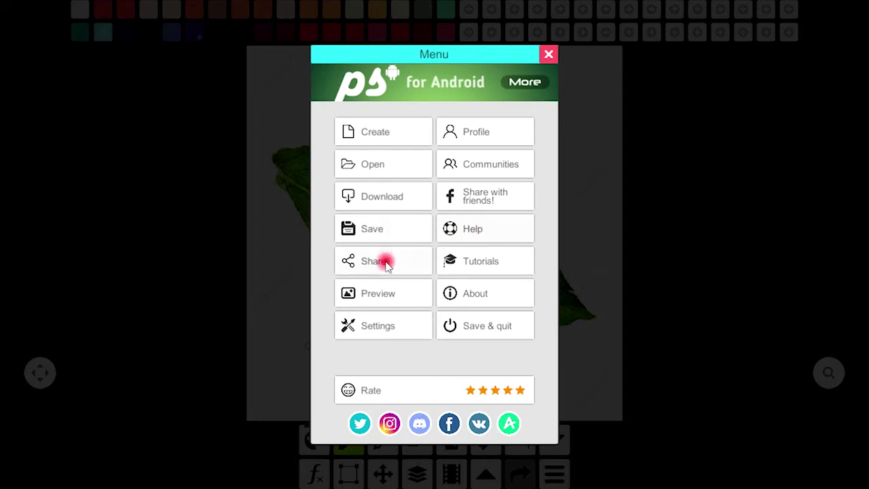
Download the Level Design Progression tutorial, play its 14 frames, then preview it full screen.
click(465, 261)
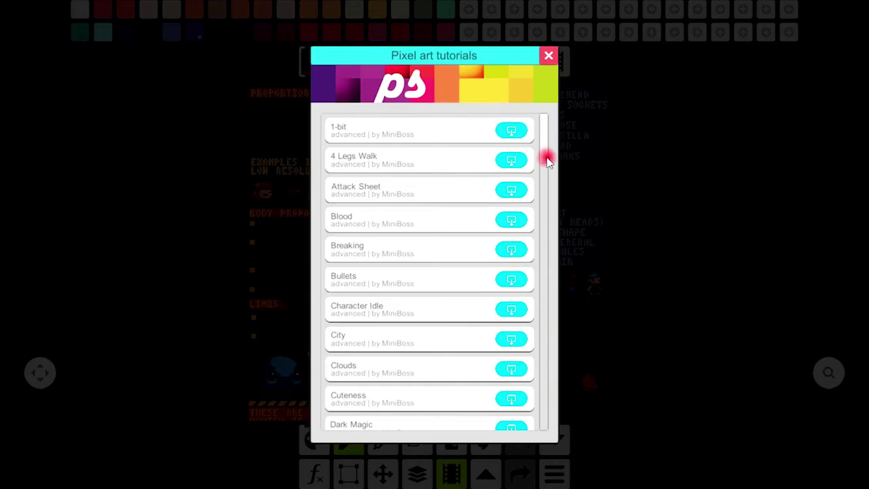
drag(545, 159, 537, 229)
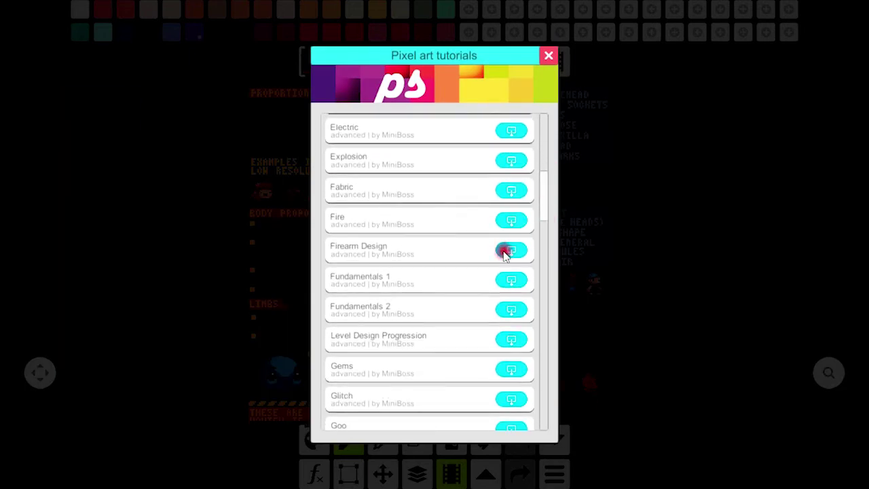
click(511, 341)
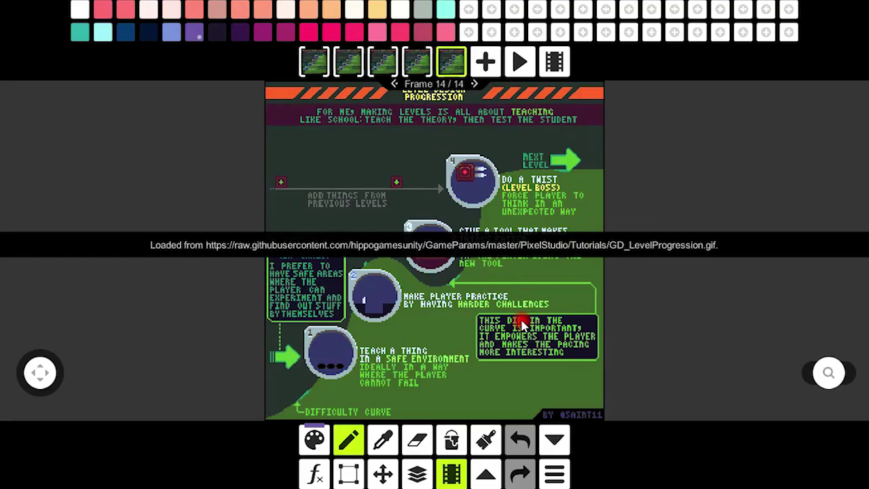
click(517, 71)
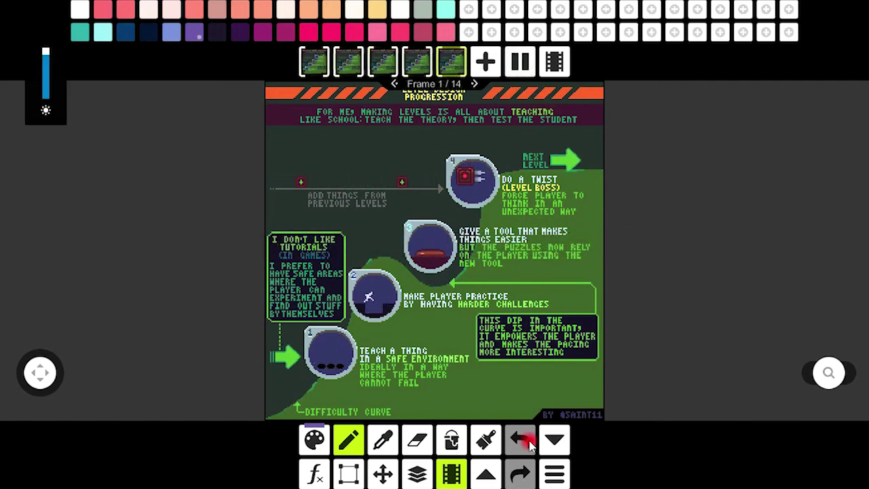
click(547, 473)
click(378, 296)
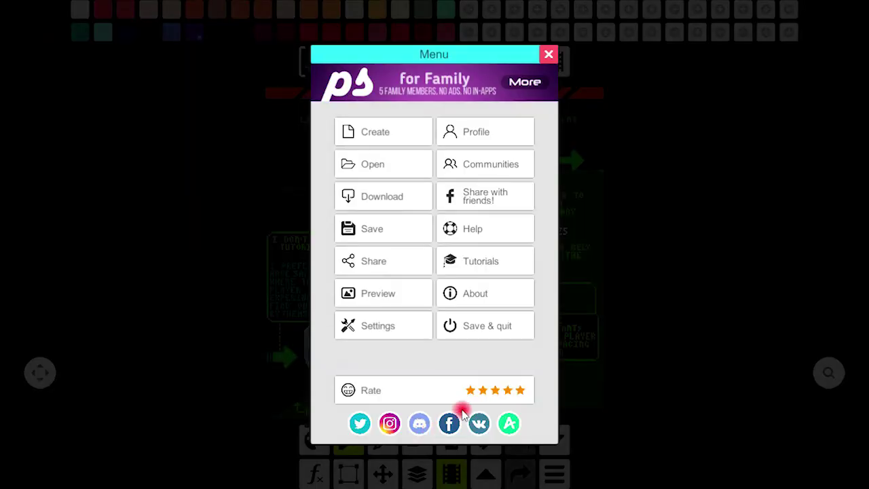
Check the About info, then set the interface language to Punjabi in System settings.
click(487, 302)
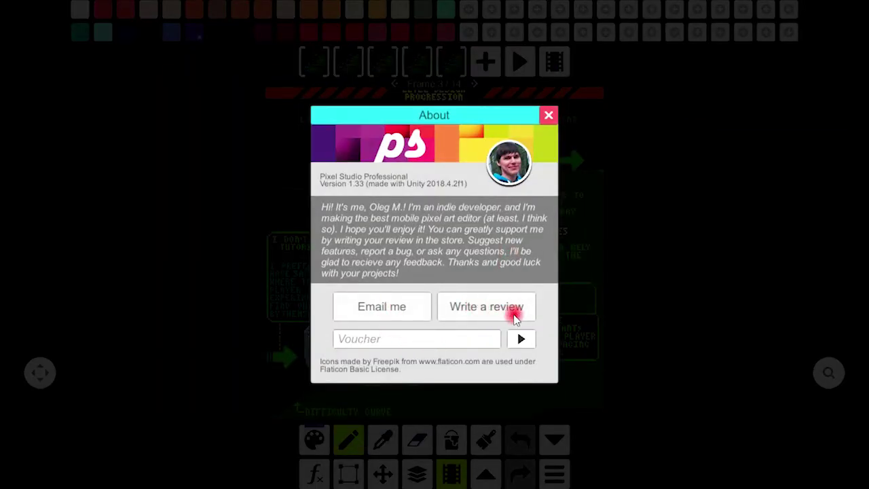
click(551, 476)
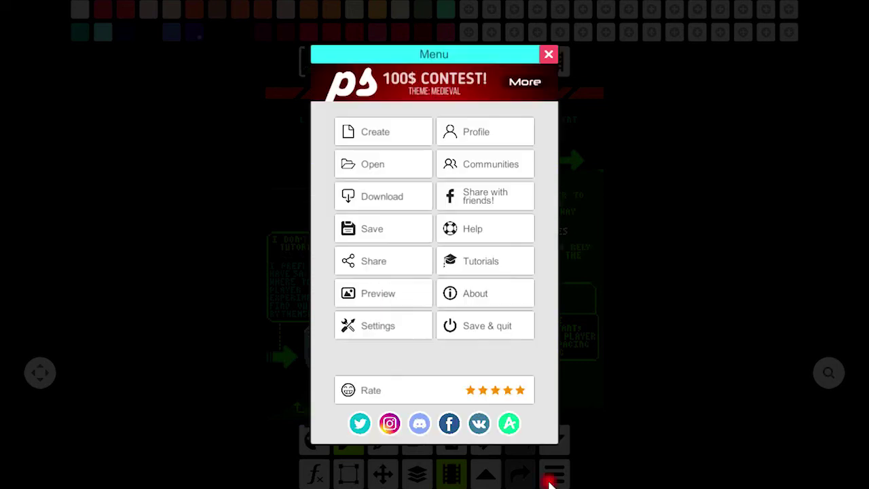
click(392, 327)
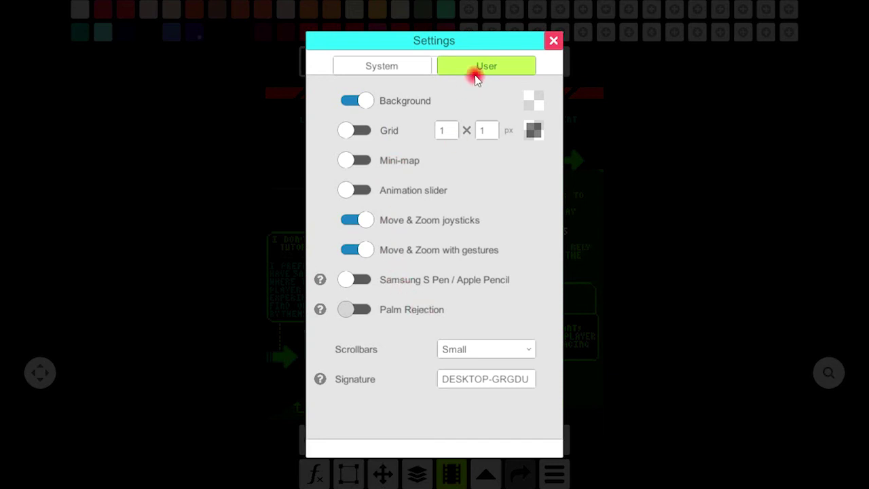
click(426, 70)
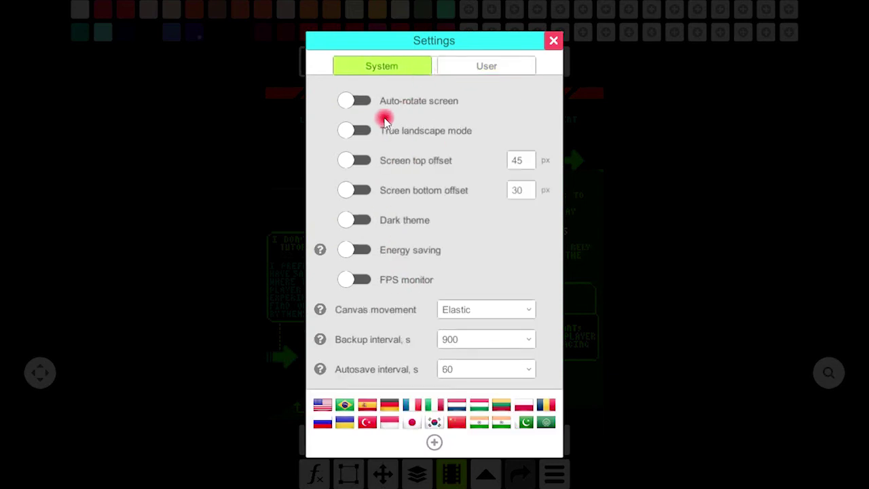
click(502, 423)
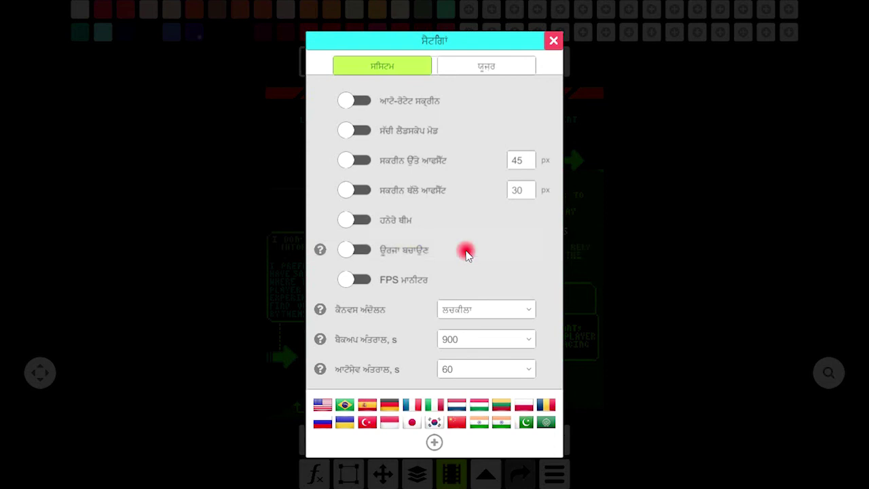
Close Settings and bring up the app rating prompt from the main menu.
click(552, 42)
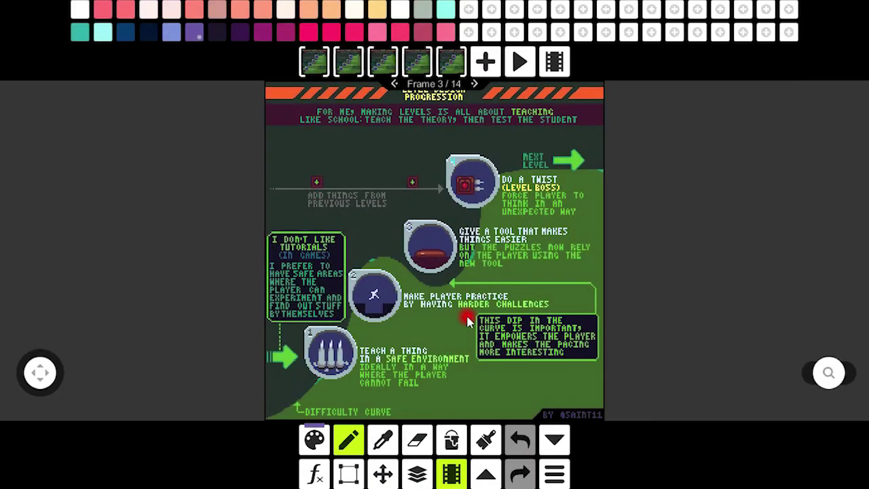
click(552, 475)
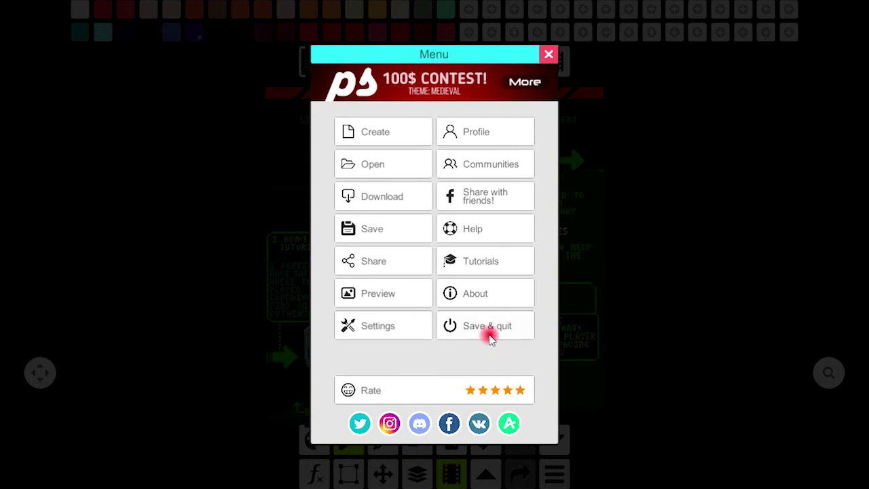
click(442, 390)
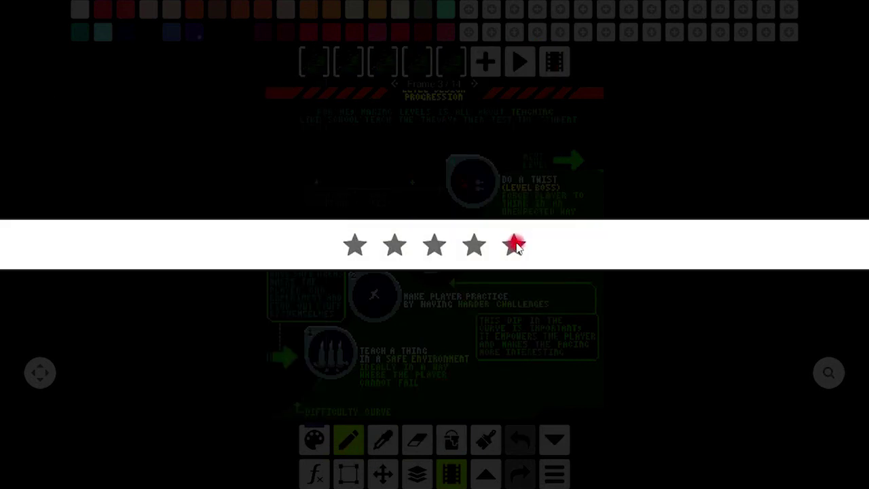